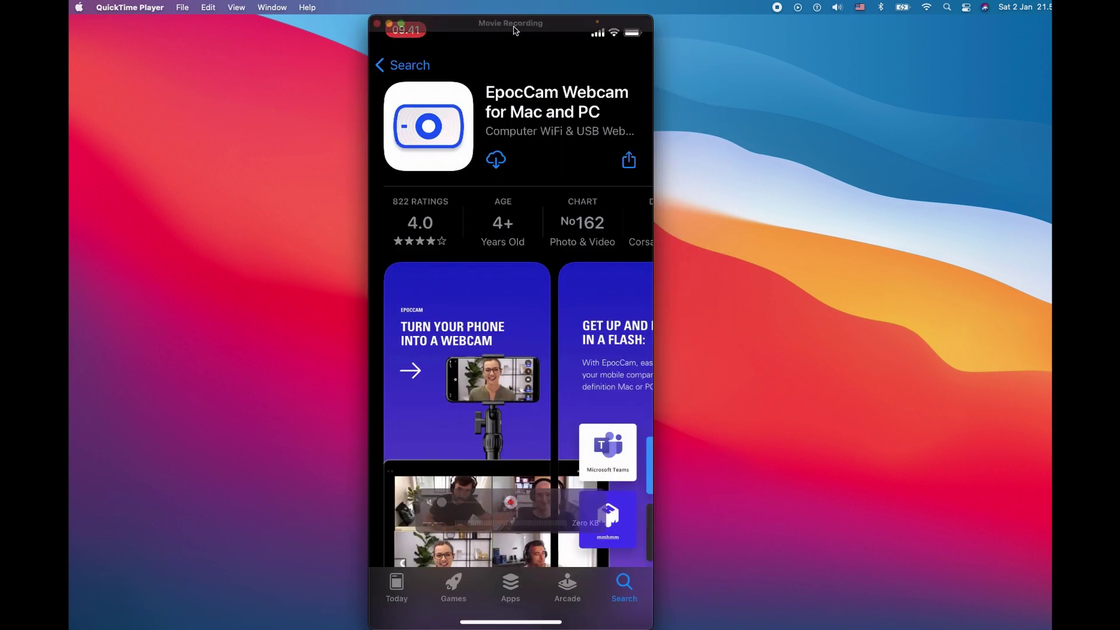
Reposition the phone mirroring window showing the EpocCam setup.
mouse_move(513, 32)
mouse_down()
mouse_move(547, 32)
mouse_move(496, 32)
mouse_move(621, 31)
mouse_move(564, 39)
mouse_up()
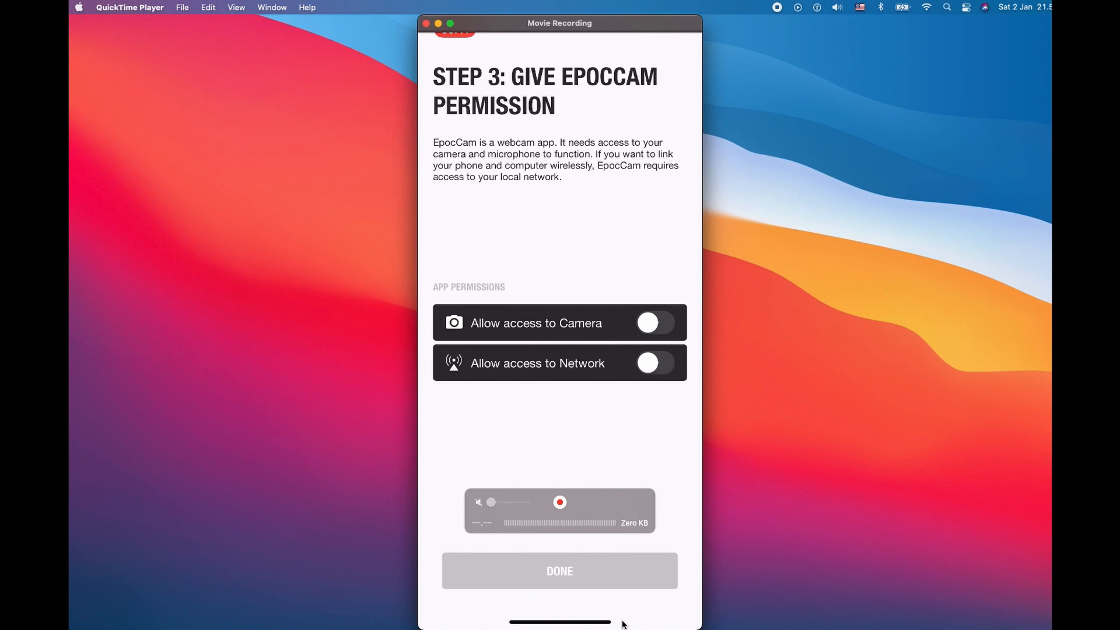
mouse_move(320, 586)
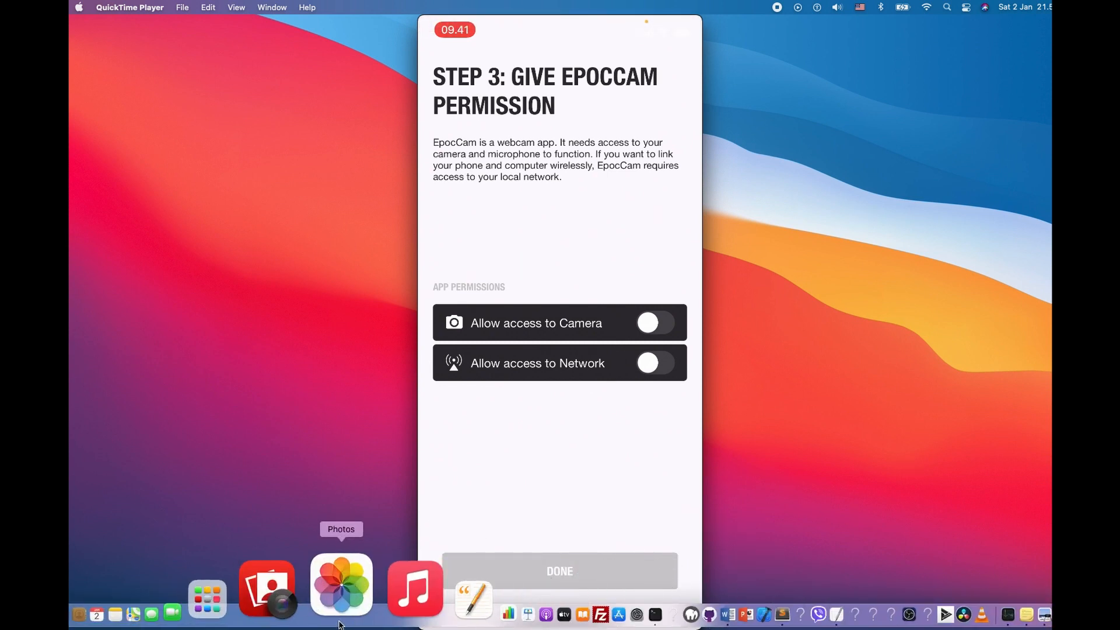
mouse_move(323, 612)
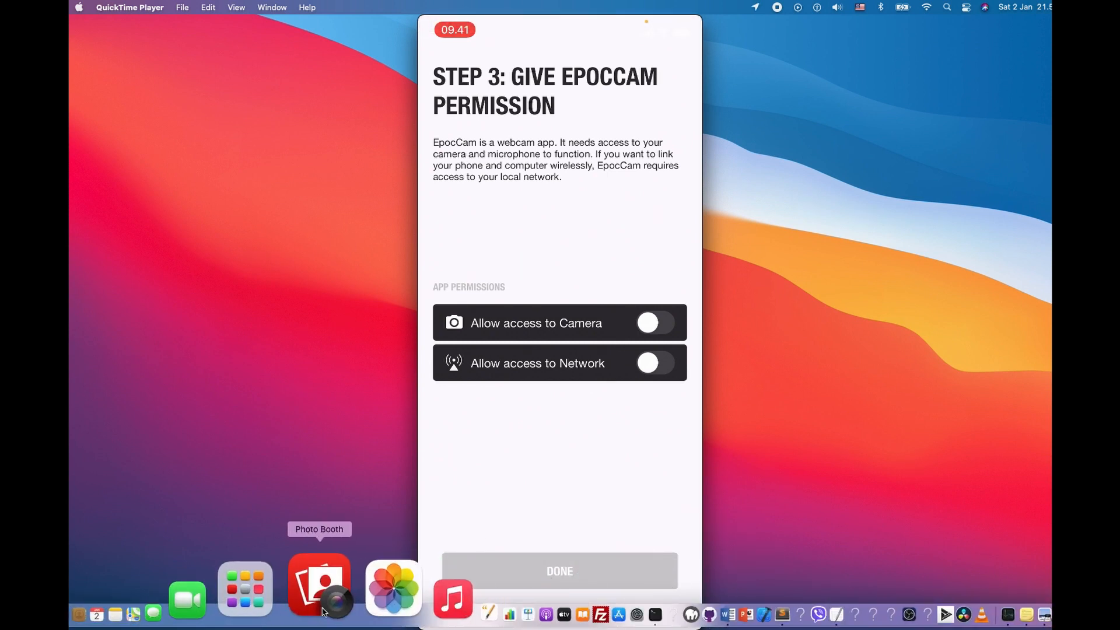
Launch Photo Booth, toggle video and photo modes, then bring the phone mirror back to the front.
click(324, 611)
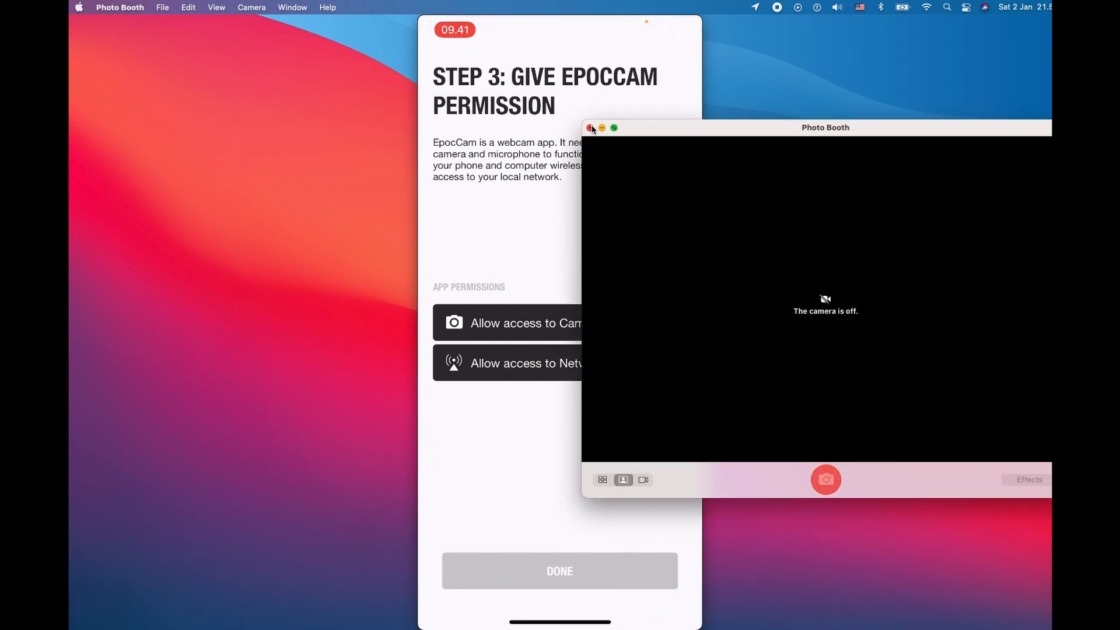
click(642, 481)
click(625, 479)
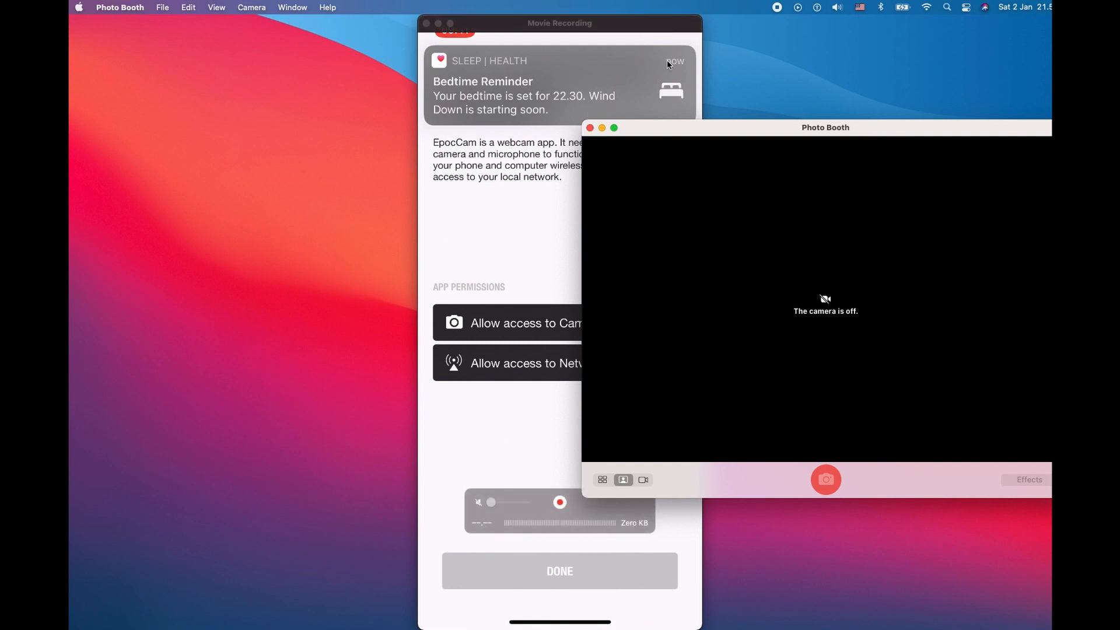
drag(660, 23, 509, 23)
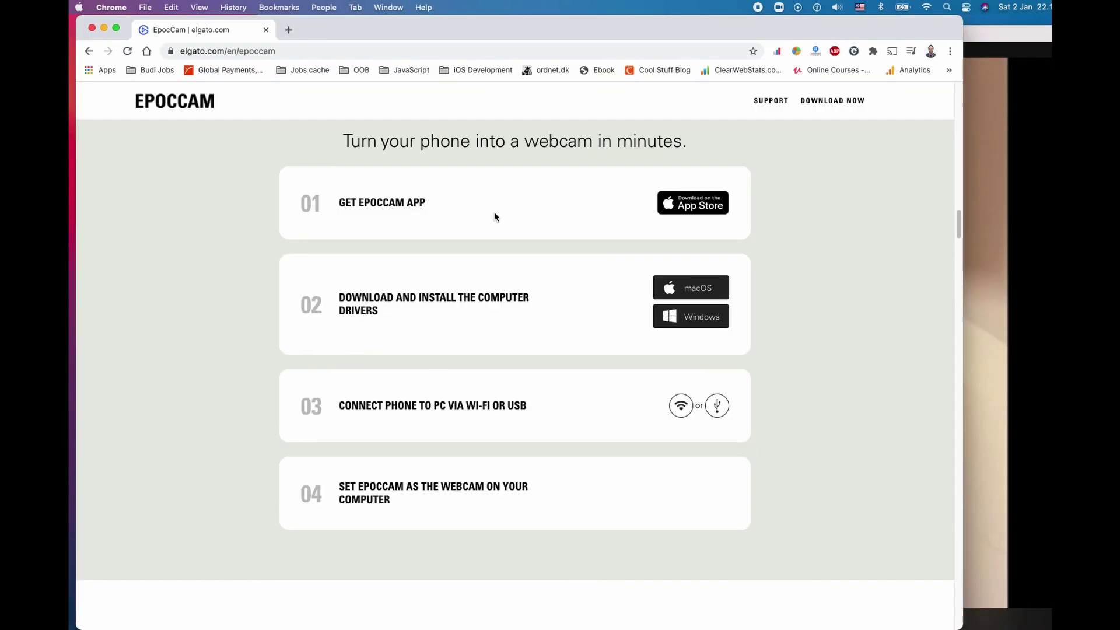
Highlight the first setup step, Get EpocCam App, on Elgato's EpocCam page.
mouse_move(495, 212)
mouse_down()
mouse_move(332, 200)
mouse_move(430, 206)
mouse_up()
click(338, 205)
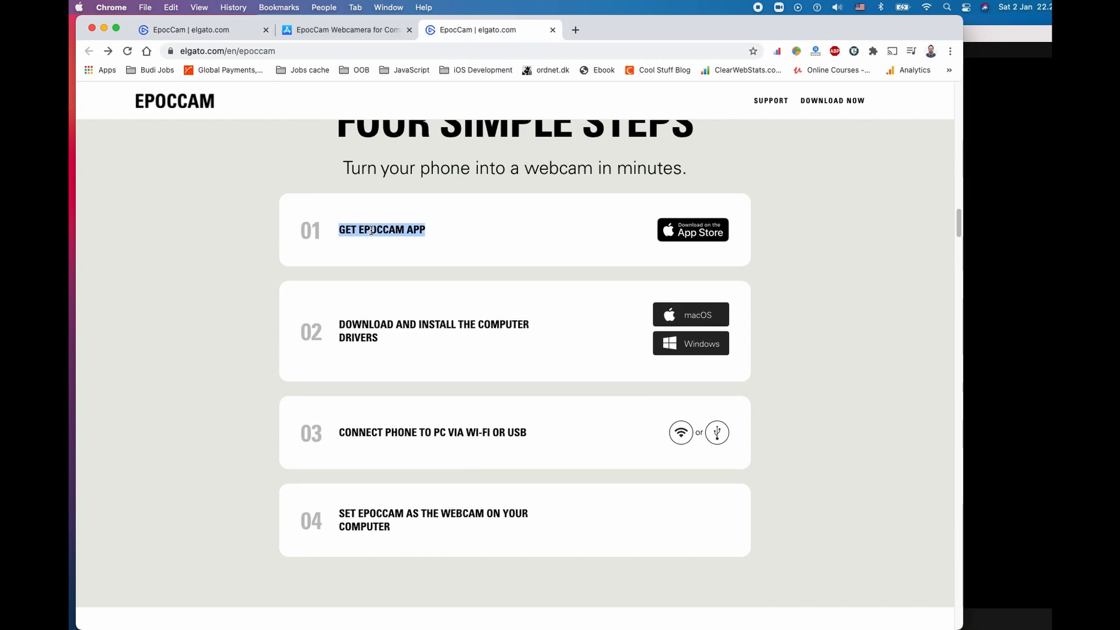
Filter Elgato downloads to EpocCam for Mac, revealing EpocCam Driver version 3.0.
triple_click(384, 330)
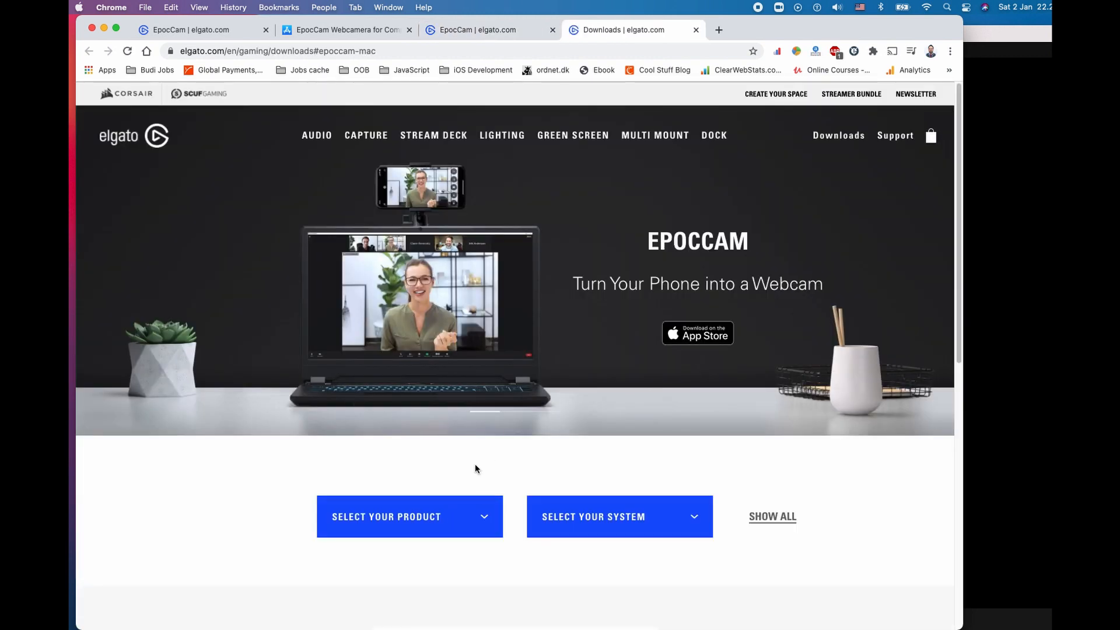
scroll(475, 469, down, 2)
scroll(536, 338, down, 4)
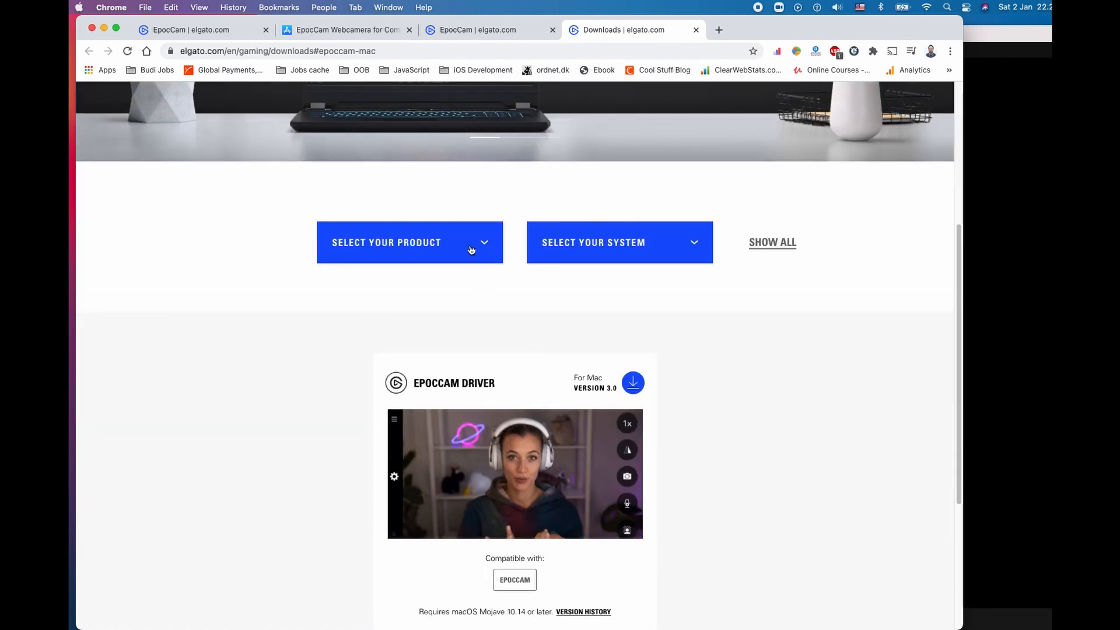
click(478, 244)
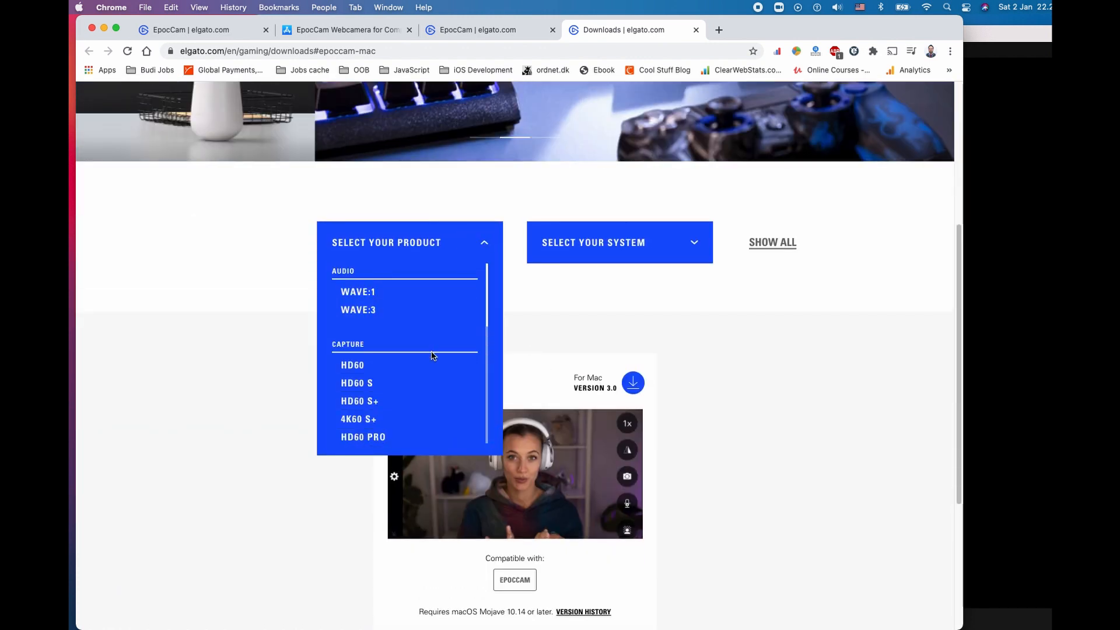
scroll(430, 355, down, 1)
scroll(432, 375, down, 1)
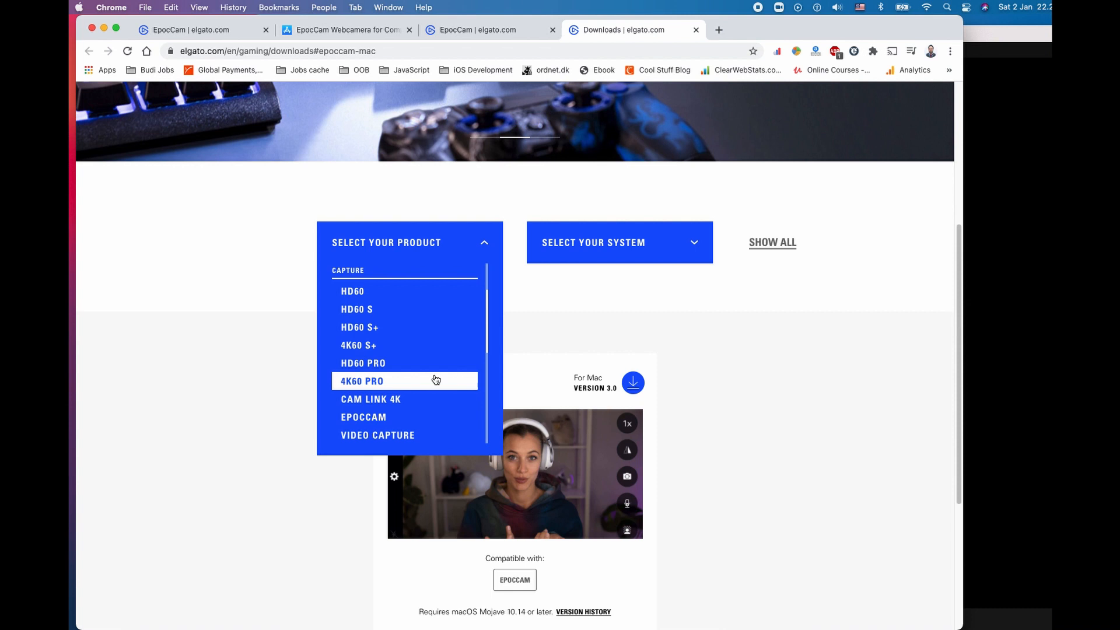
click(430, 418)
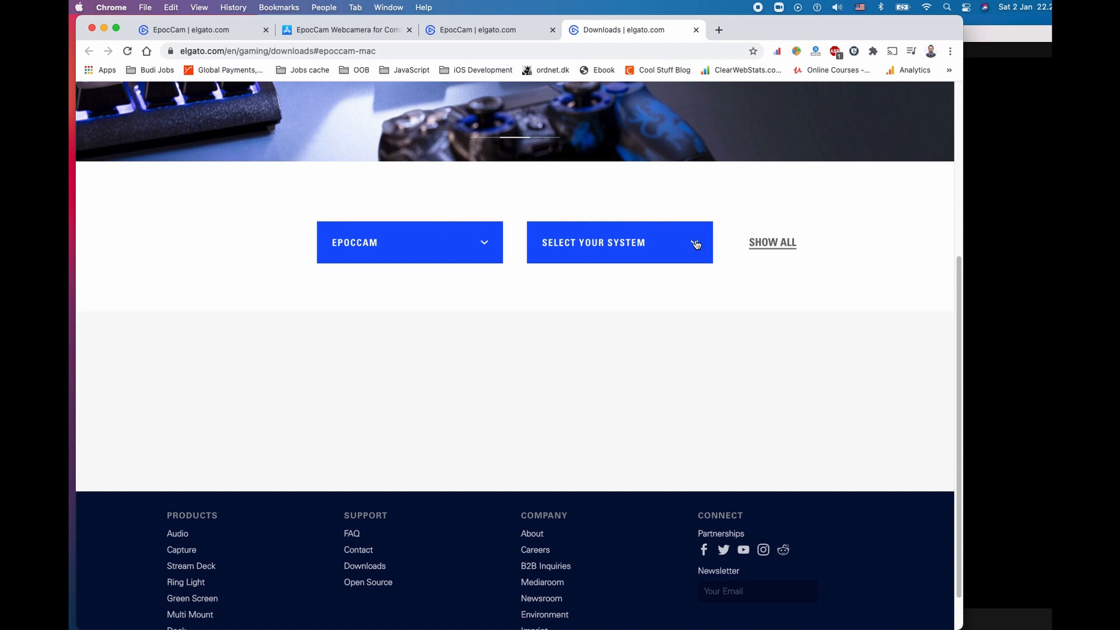
click(696, 244)
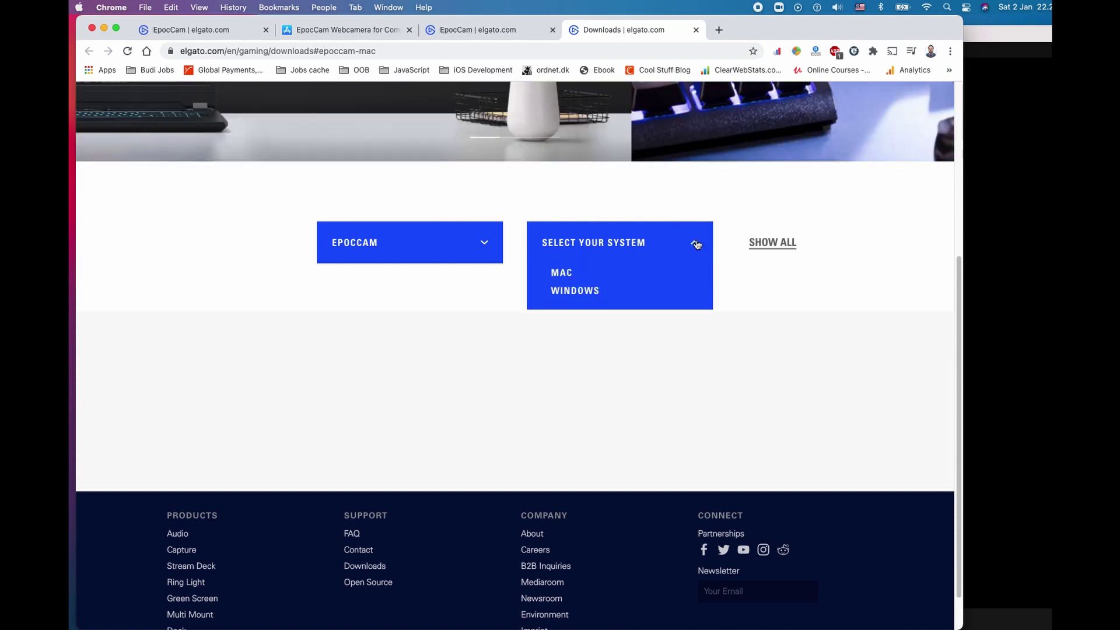
click(610, 274)
scroll(522, 327, down, 5)
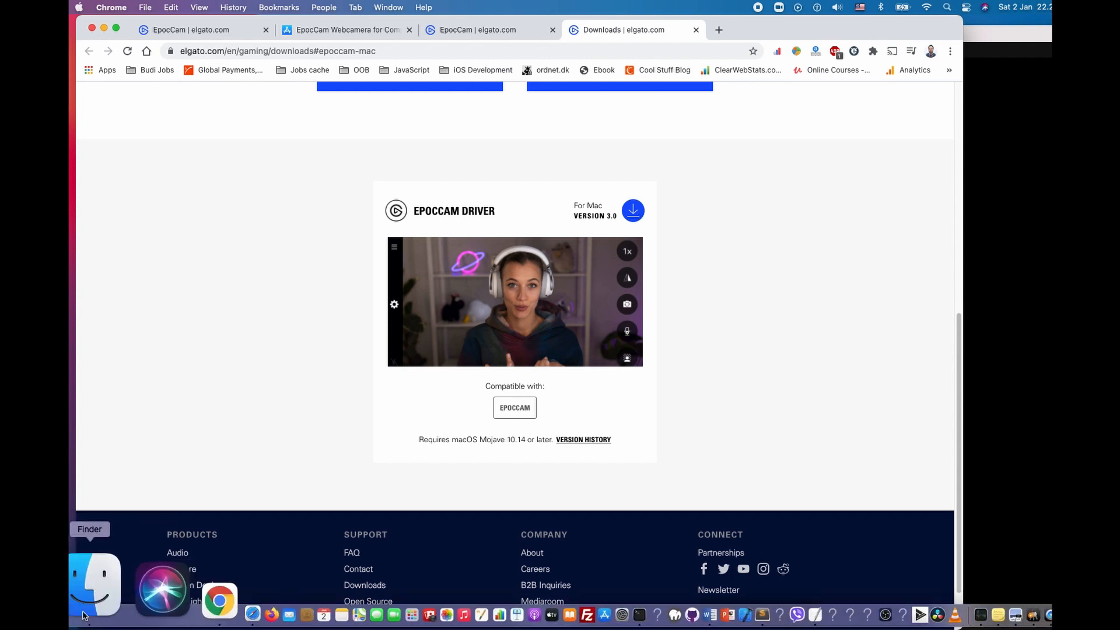
Glance at Finder's Recents window and close it.
click(96, 603)
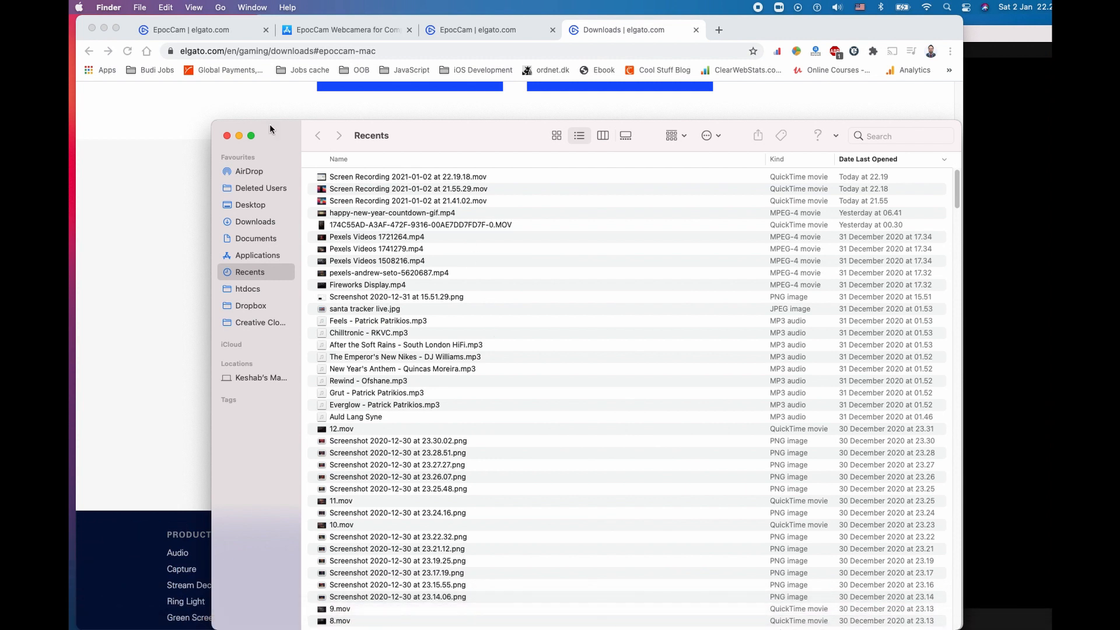
click(226, 136)
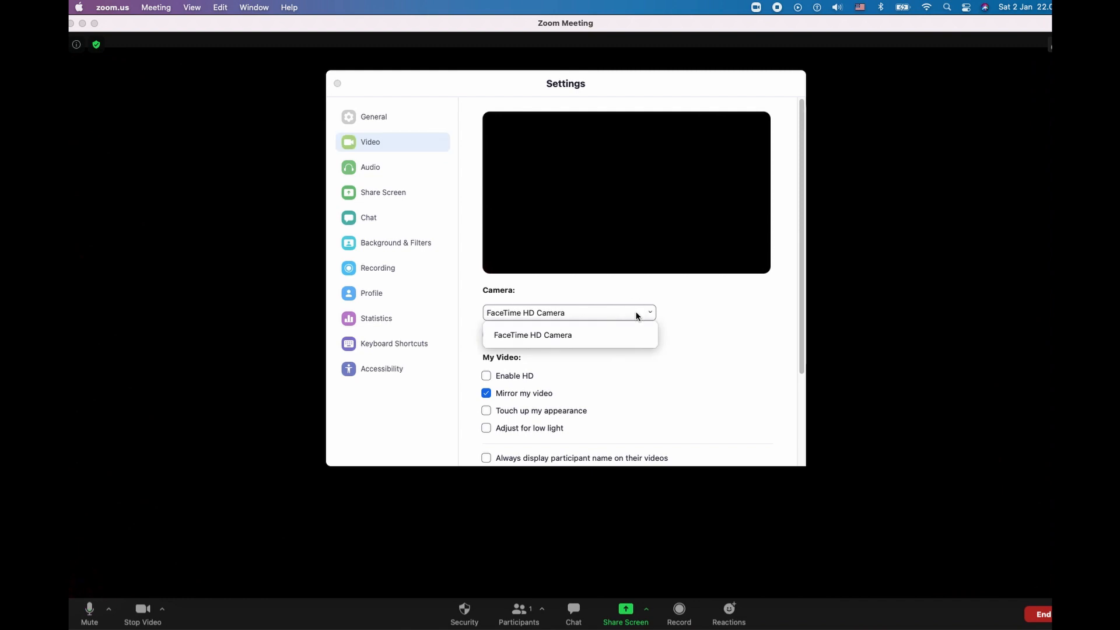
Select EpocCam from Zoom's camera list, replacing FaceTime HD Camera.
click(585, 335)
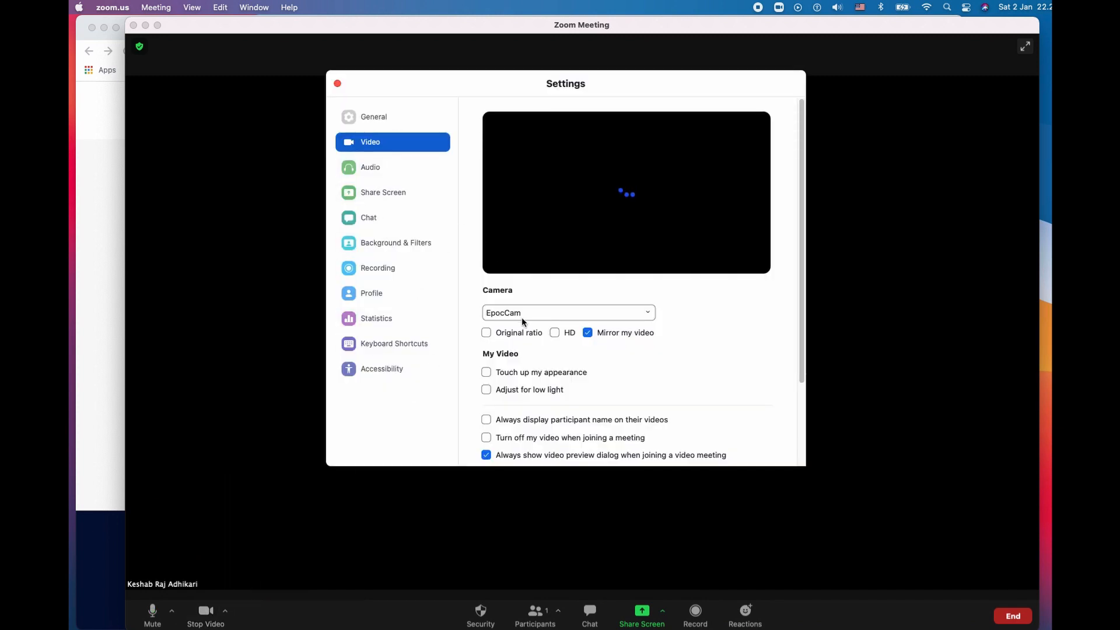
click(559, 314)
click(560, 354)
click(563, 316)
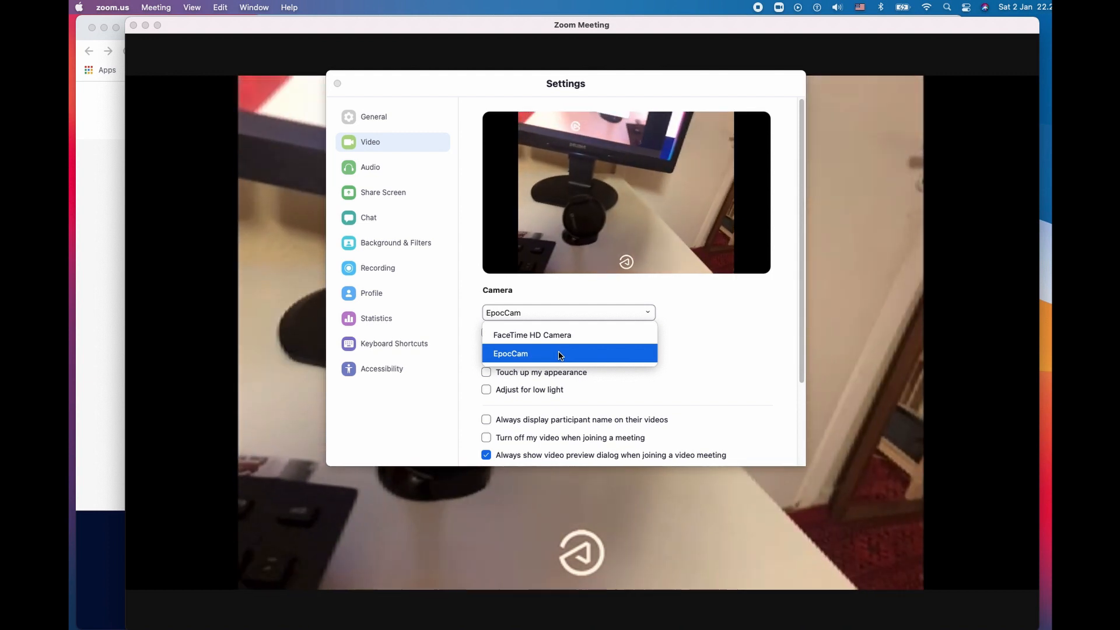
mouse_move(747, 217)
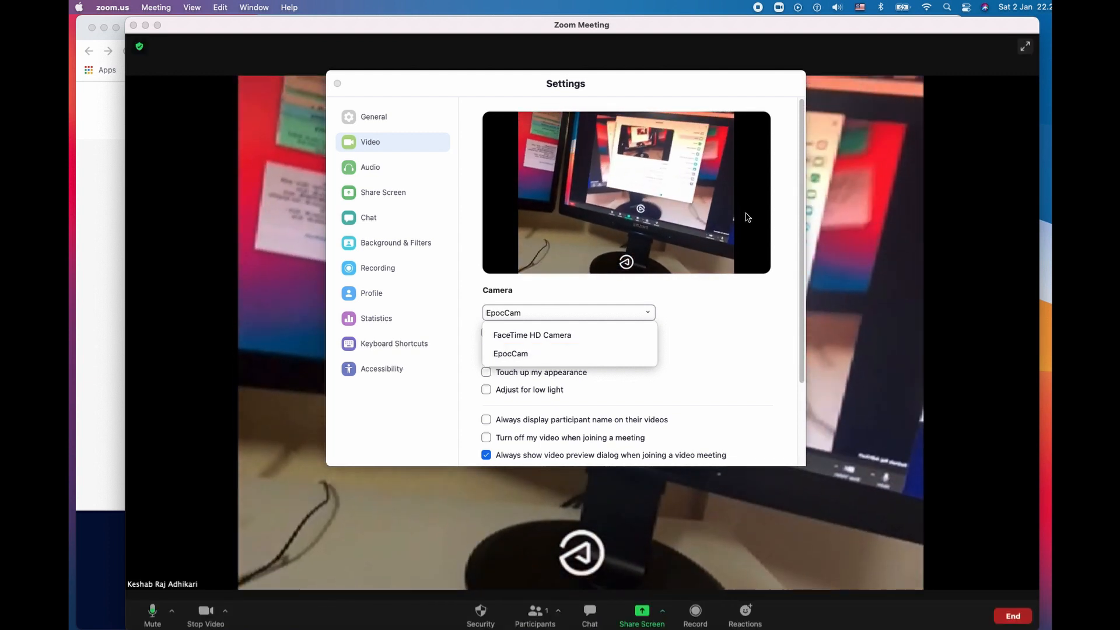
Keep EpocCam, toggle Mirror my video off and back on, and close Zoom settings.
click(707, 365)
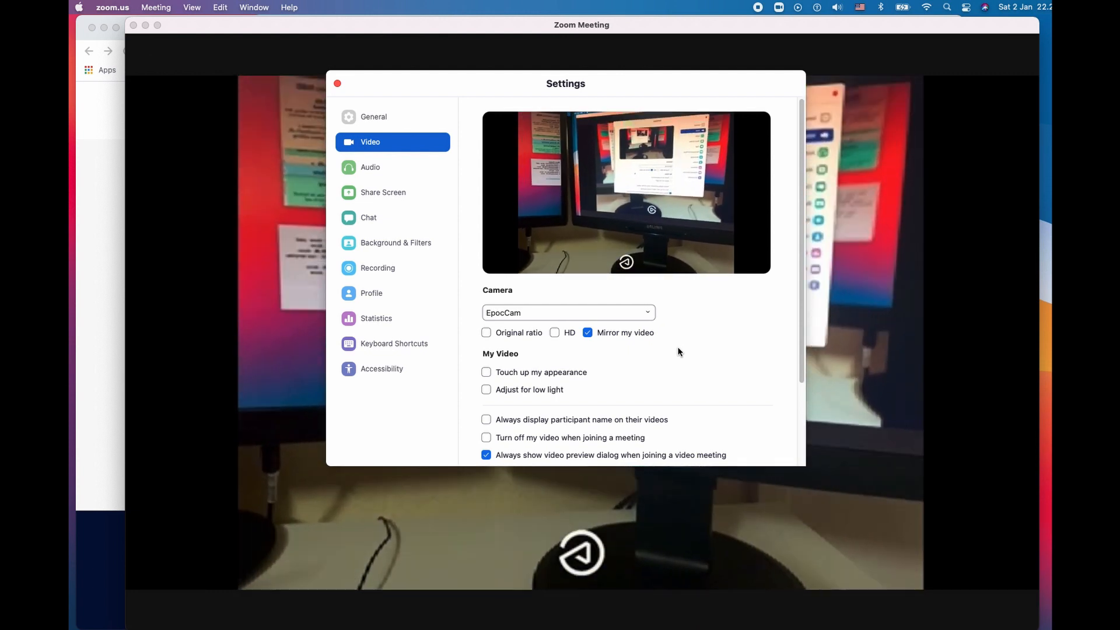
click(587, 332)
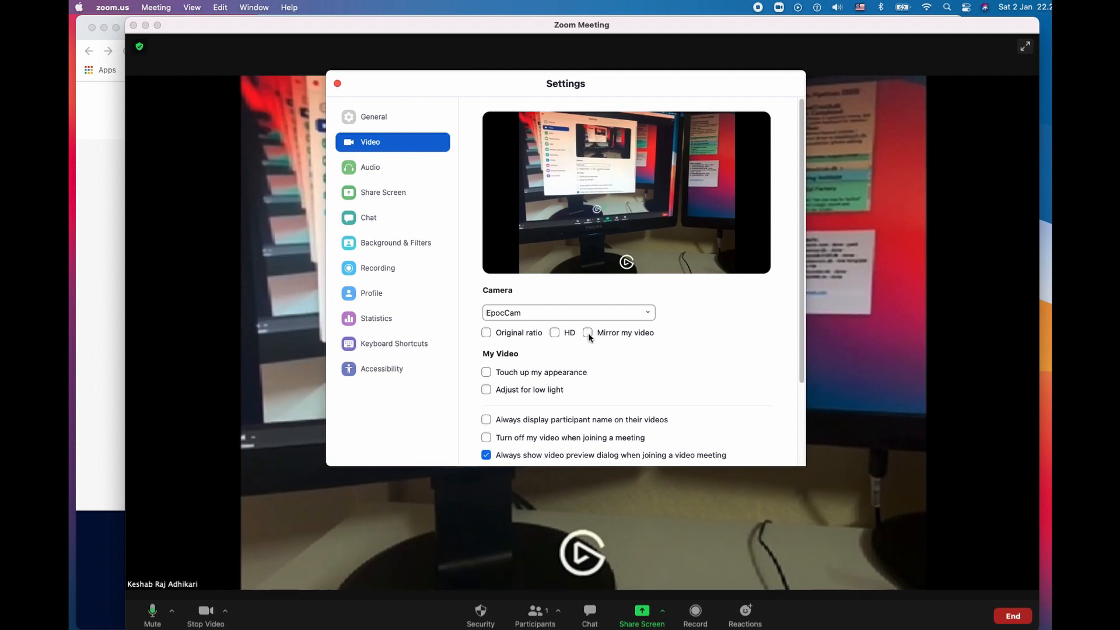
click(587, 332)
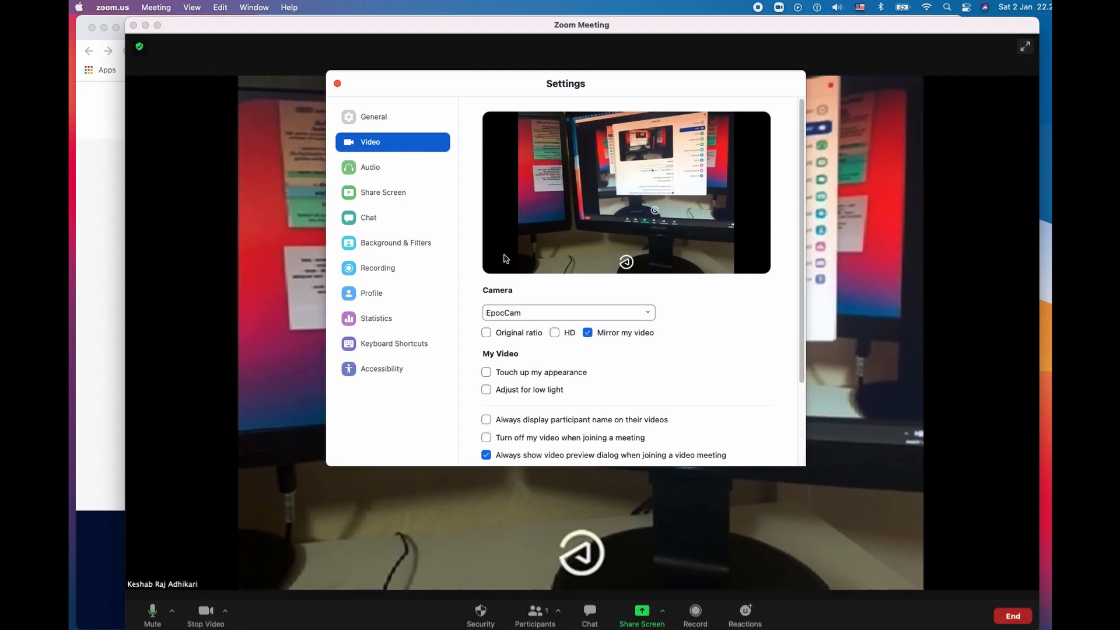
click(337, 84)
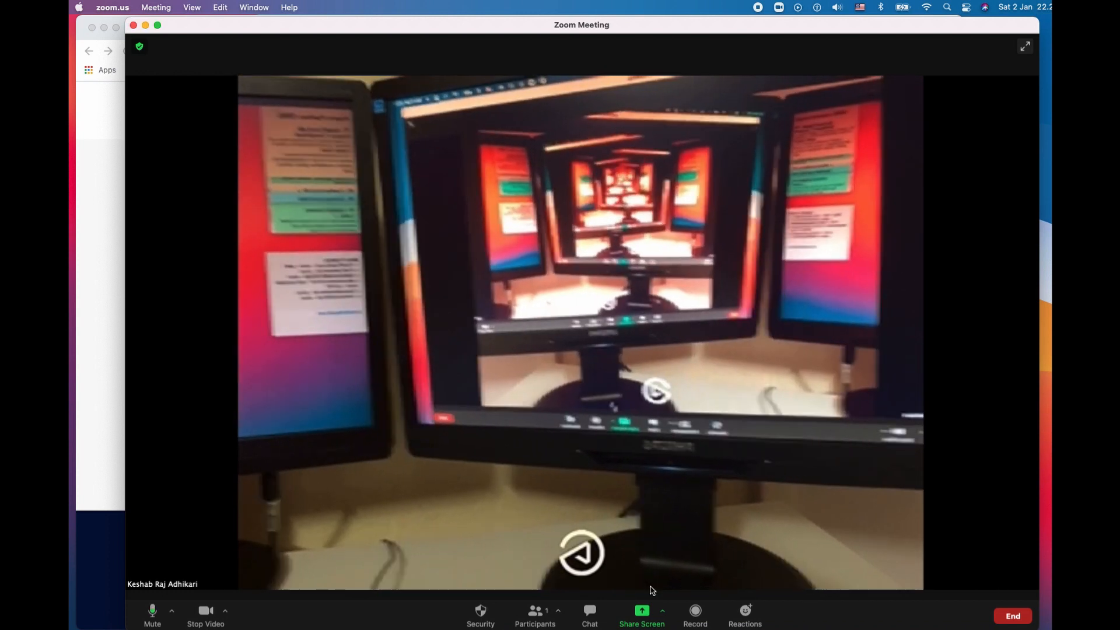